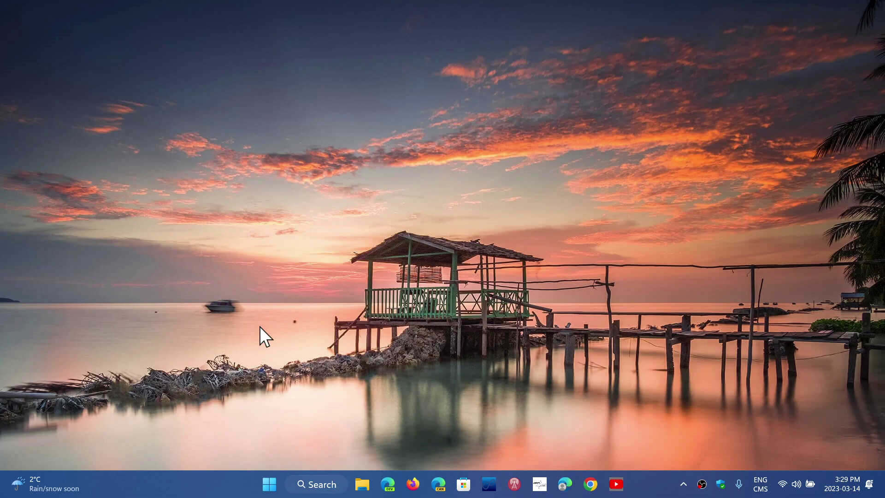
# - Run winver to confirm version 22H2 (OS Build 22621.1413), then close About Windows
pyautogui.click(316, 487)
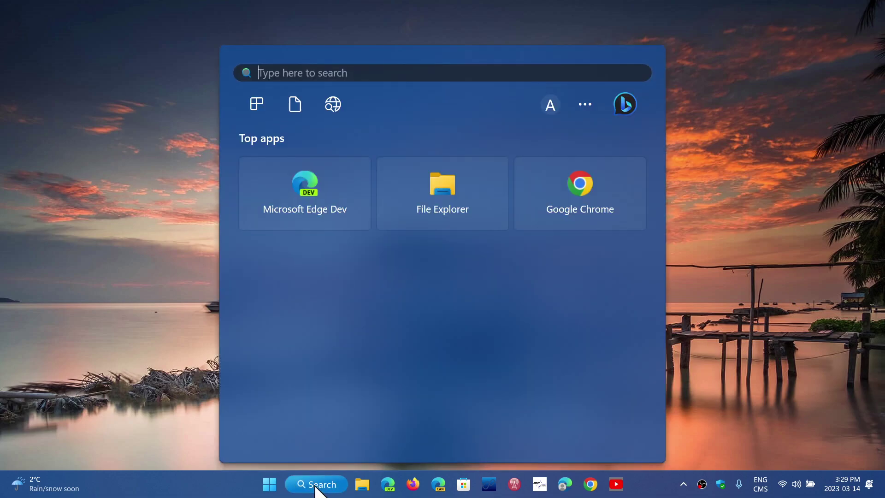
pyautogui.write('win')
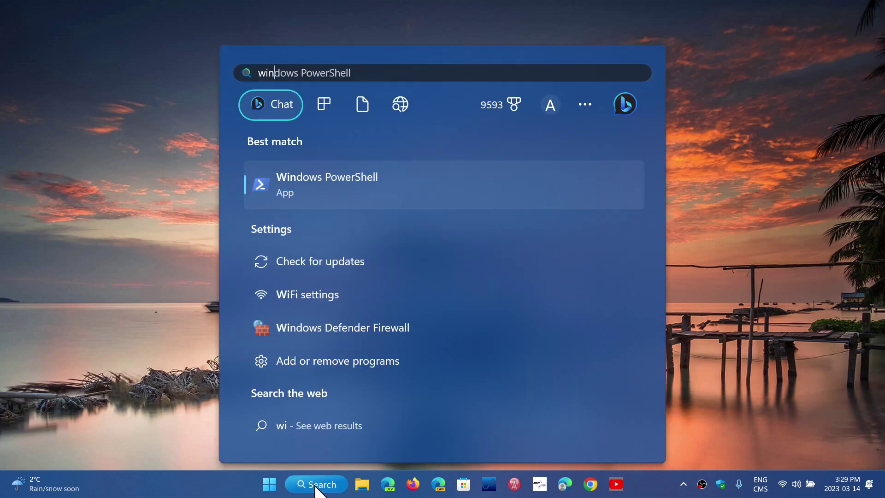
pyautogui.write('ver')
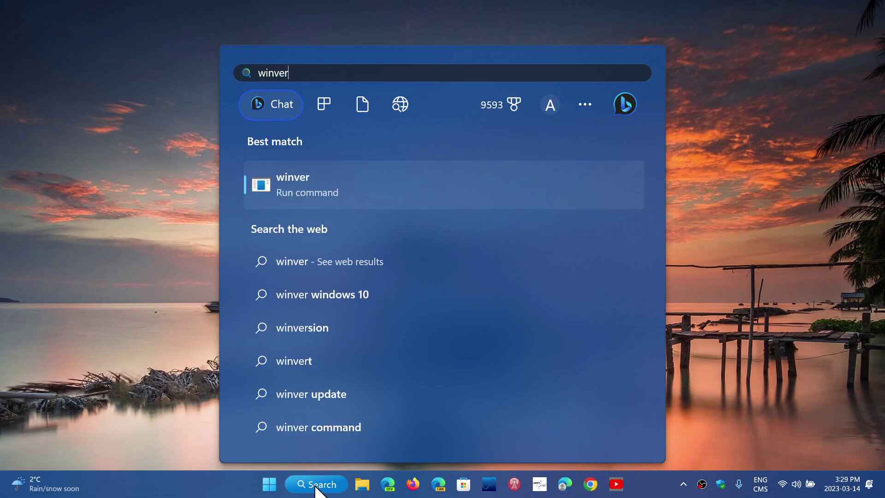
pyautogui.press('Return')
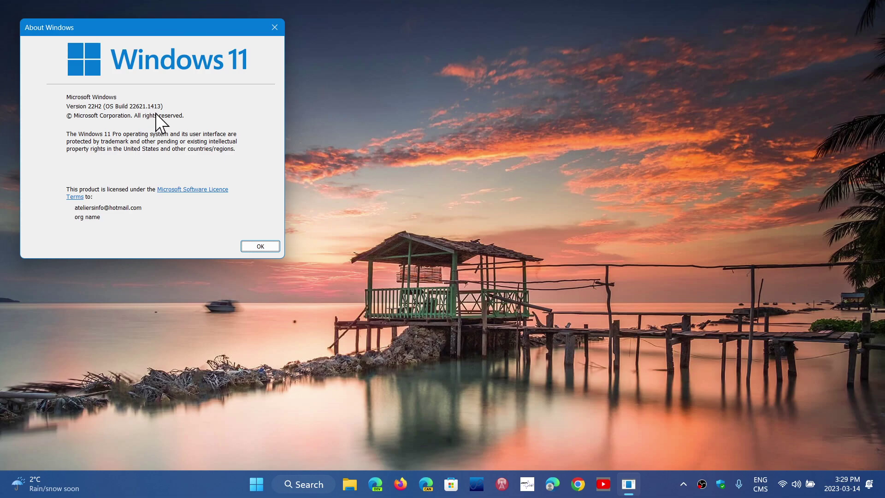
pyautogui.click(275, 26)
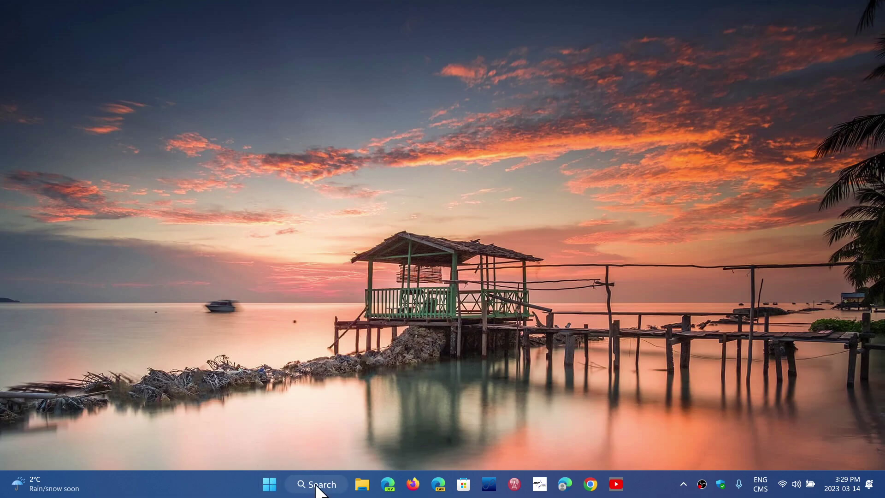
# - Bring up the Personalisation > Taskbar settings page from the taskbar's context menu
pyautogui.rightClick(247, 488)
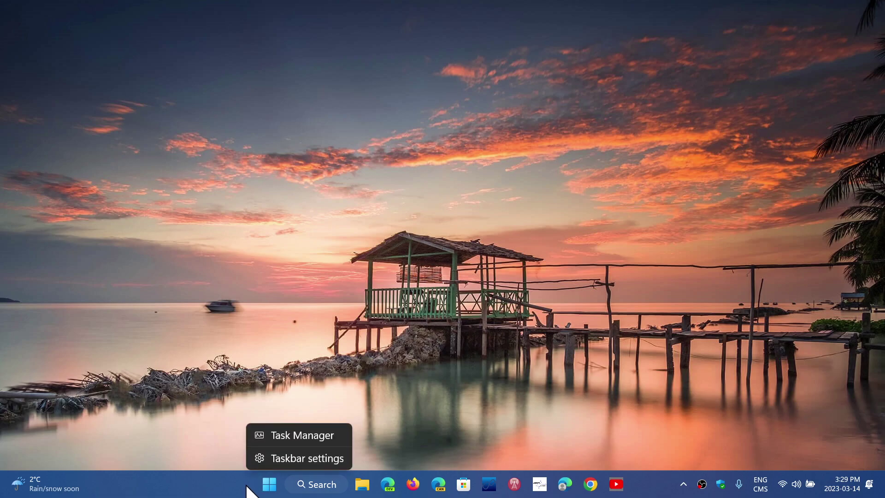
pyautogui.click(309, 461)
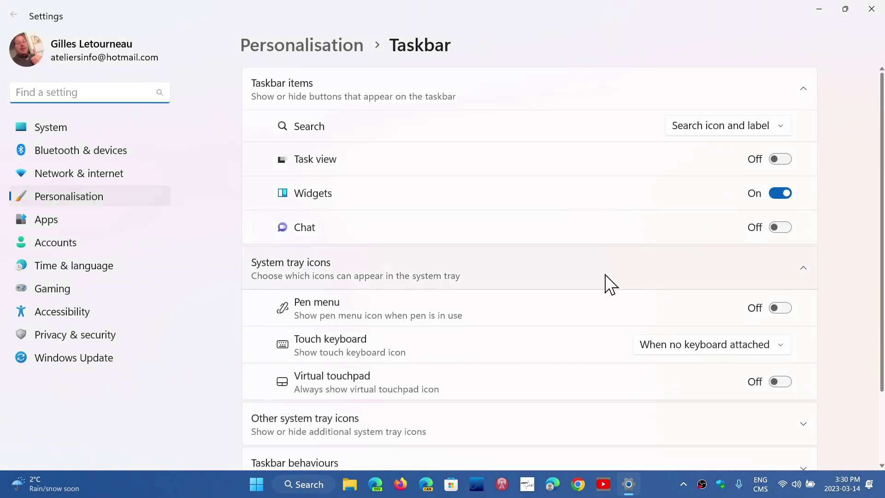
pyautogui.scroll(-2, 604, 288)
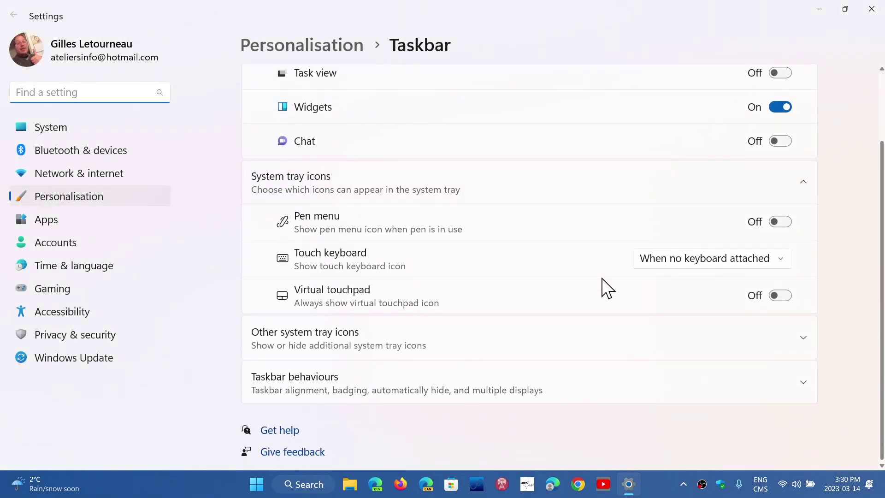
pyautogui.scroll(2, 604, 288)
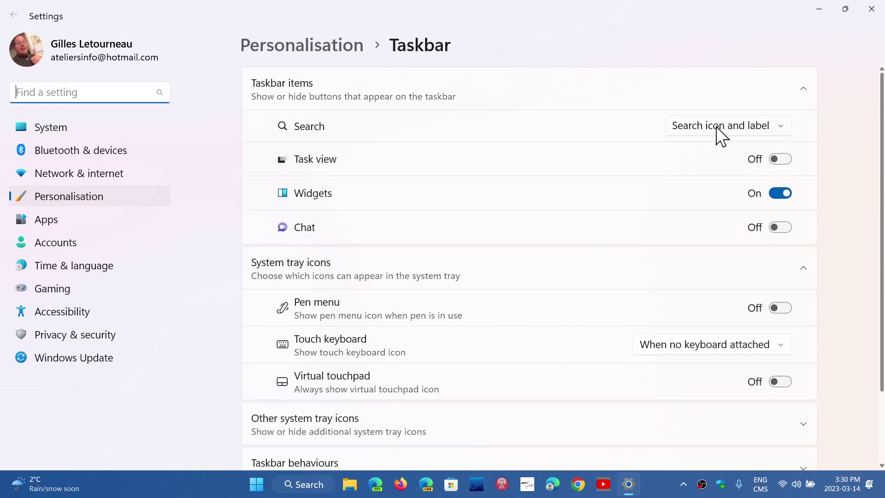
# - Try the taskbar Search styles in turn: Search icon only, Search box, then Hide
pyautogui.click(717, 127)
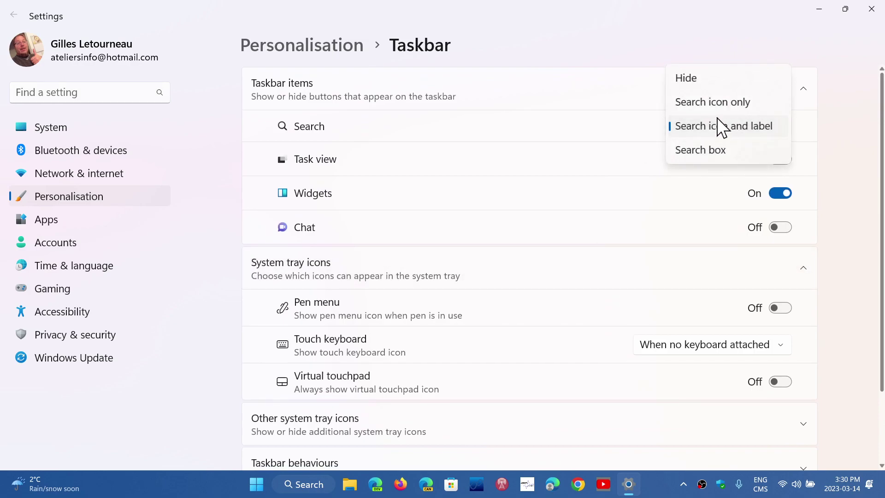
pyautogui.click(715, 103)
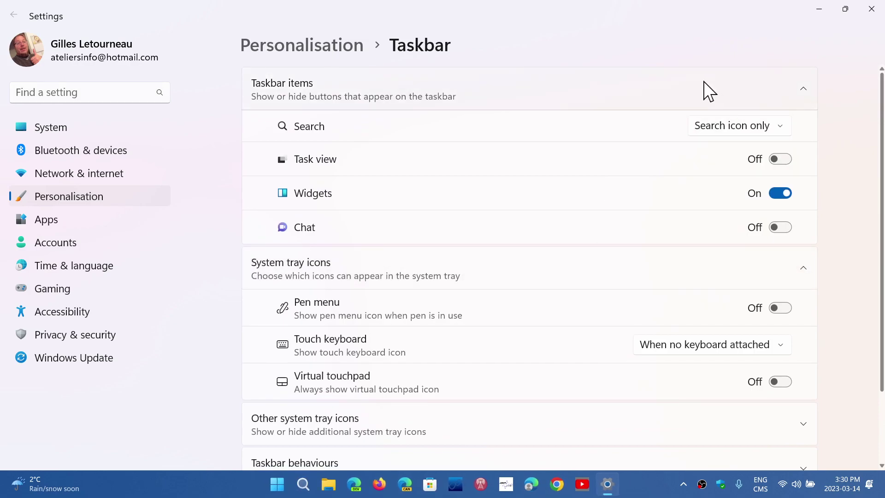
pyautogui.click(717, 126)
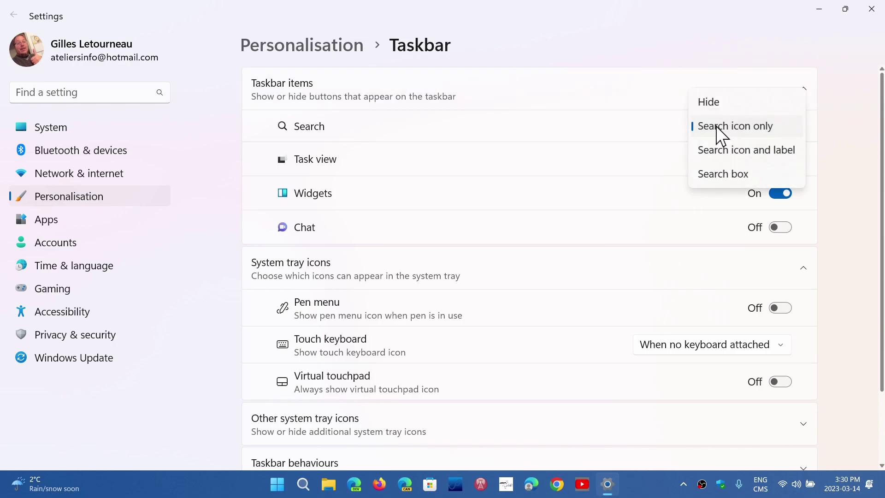
pyautogui.click(713, 173)
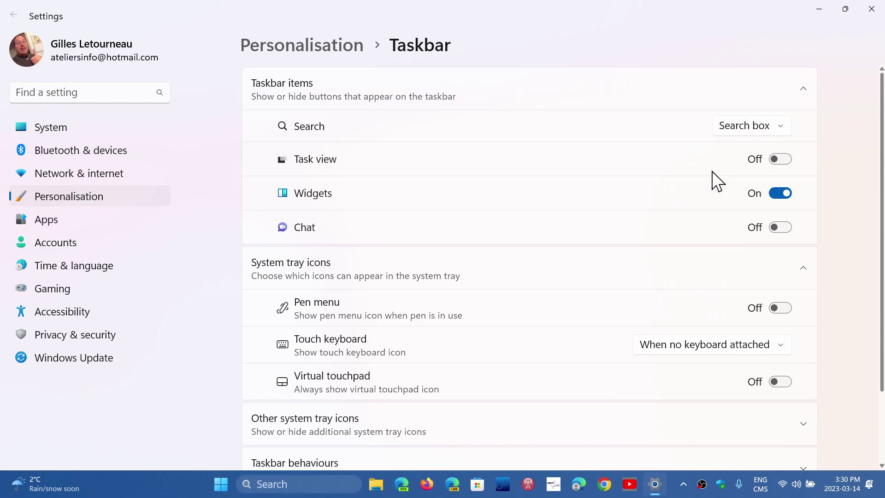
pyautogui.click(743, 124)
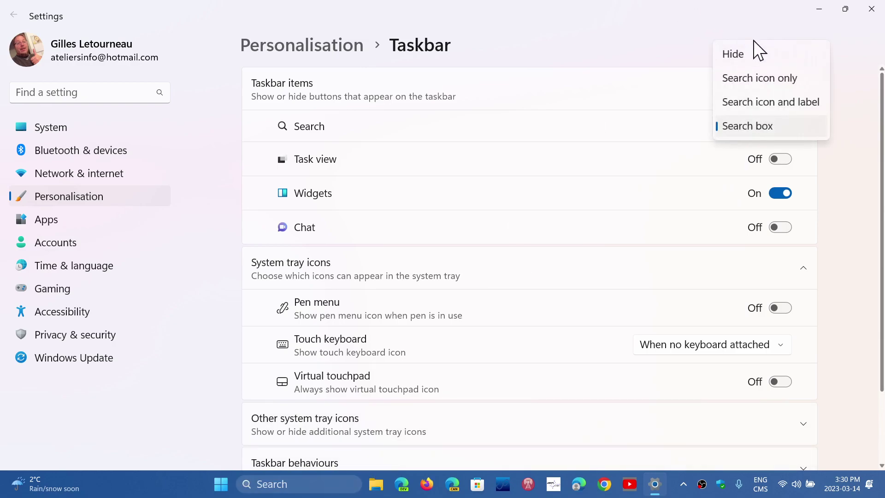
pyautogui.click(753, 60)
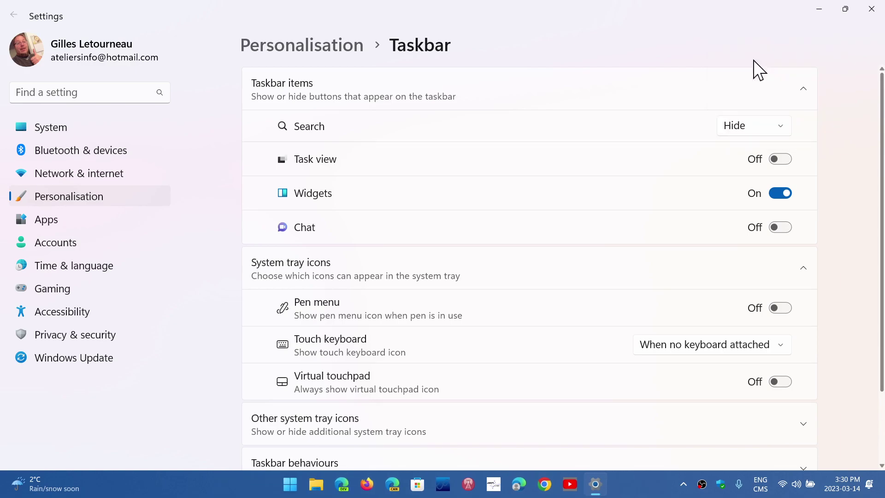
# - Collapse and re-expand Taskbar items and System tray icons, then set Search to Search icon only
pyautogui.click(805, 89)
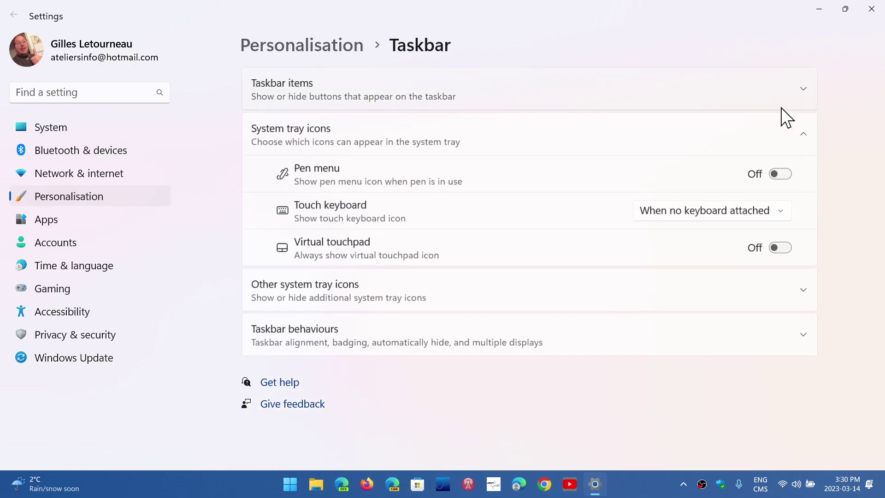
pyautogui.click(807, 131)
pyautogui.click(808, 132)
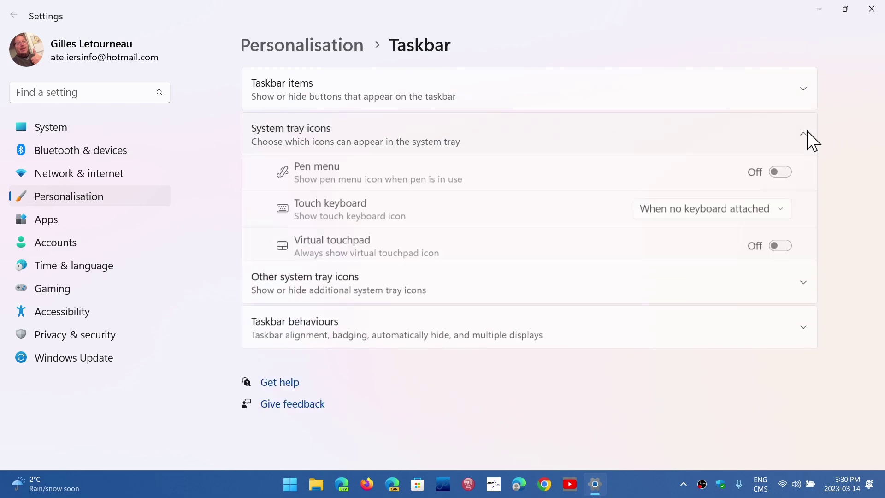
pyautogui.click(805, 92)
pyautogui.click(762, 128)
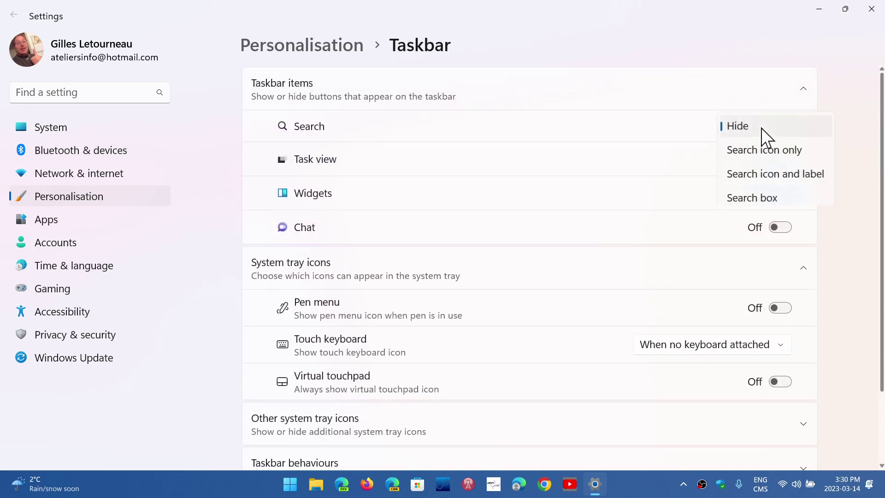
pyautogui.click(756, 151)
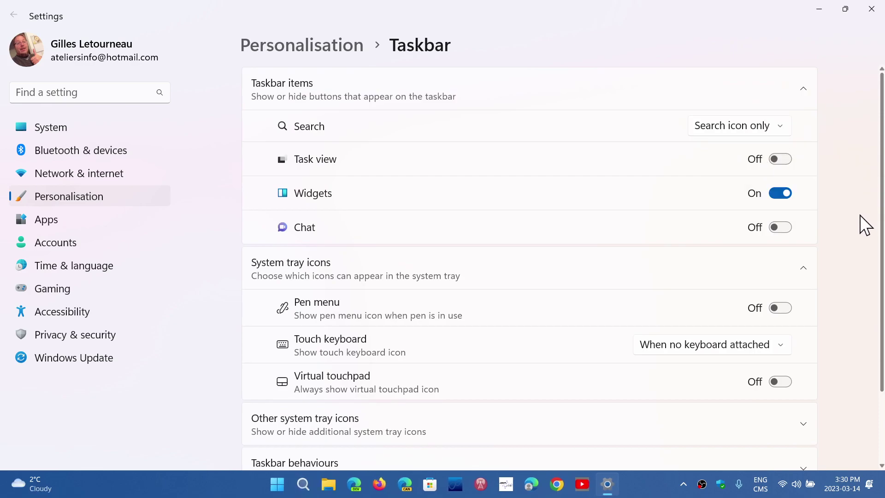
# - Close Settings and move the safely-remove-hardware icon after the printer icons in the tray overflow
pyautogui.click(873, 9)
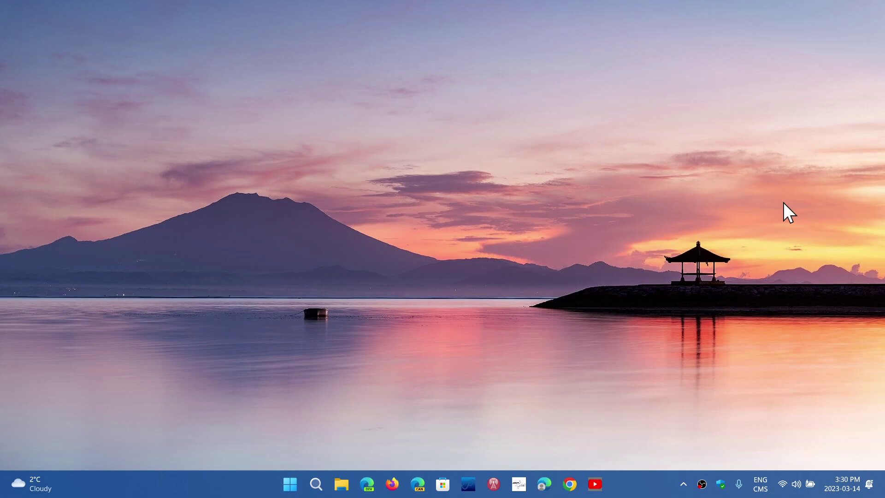
pyautogui.click(684, 486)
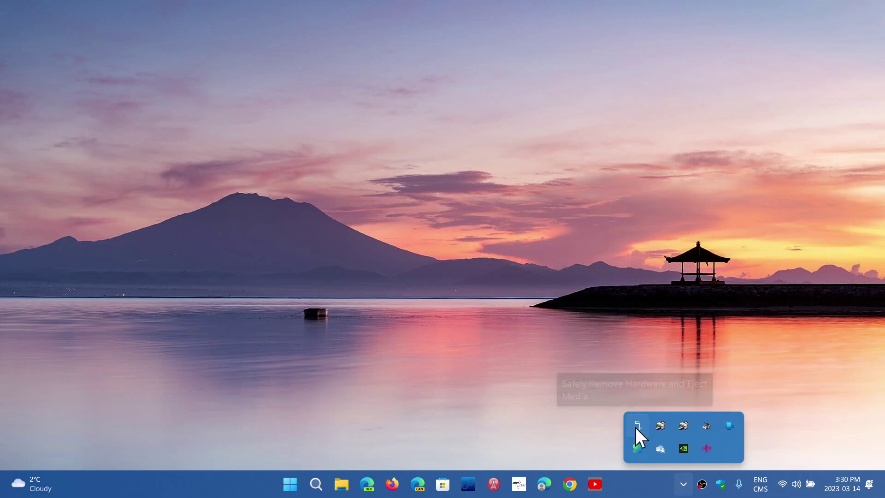
pyautogui.moveTo(636, 427); pyautogui.dragTo(700, 432)
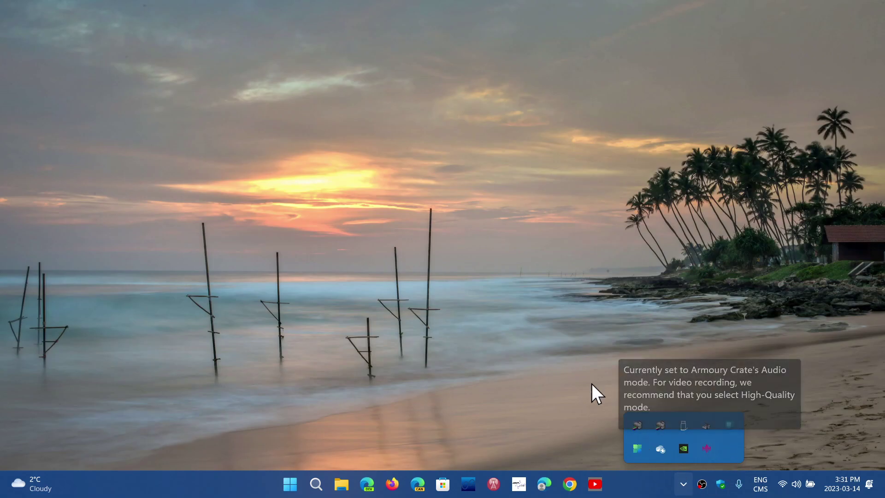
pyautogui.click(536, 372)
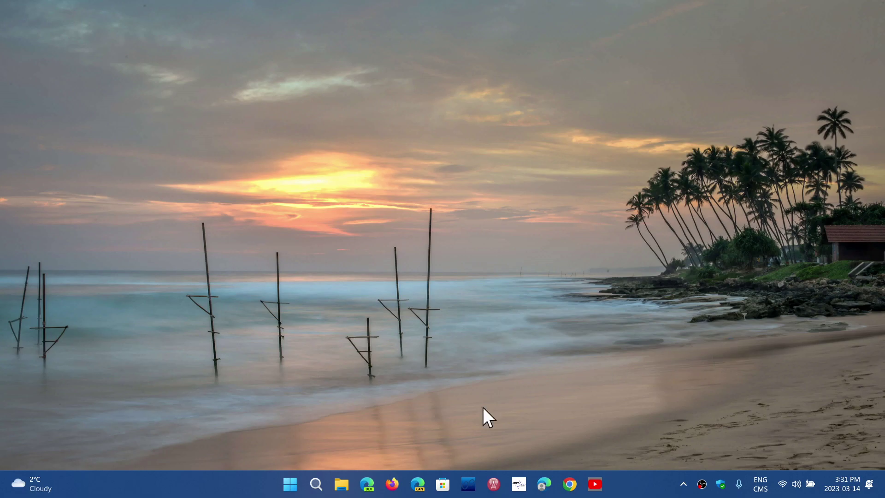
pyautogui.click(342, 485)
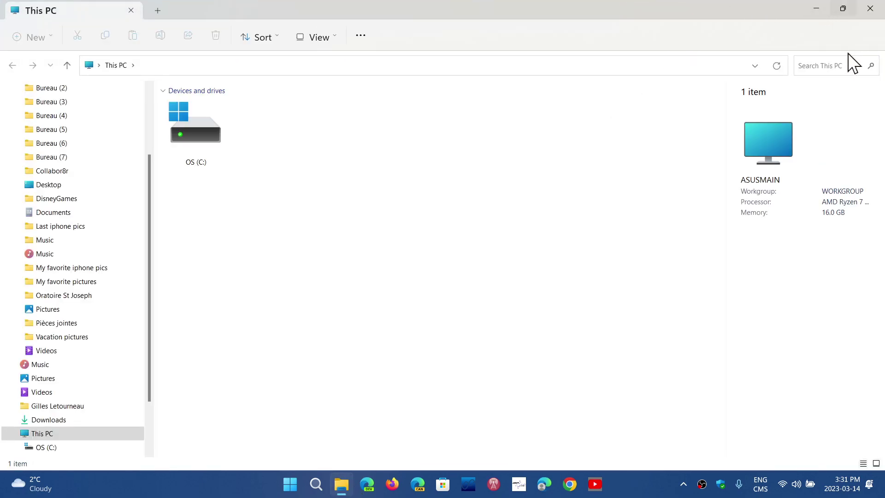
pyautogui.click(819, 63)
pyautogui.write('64')
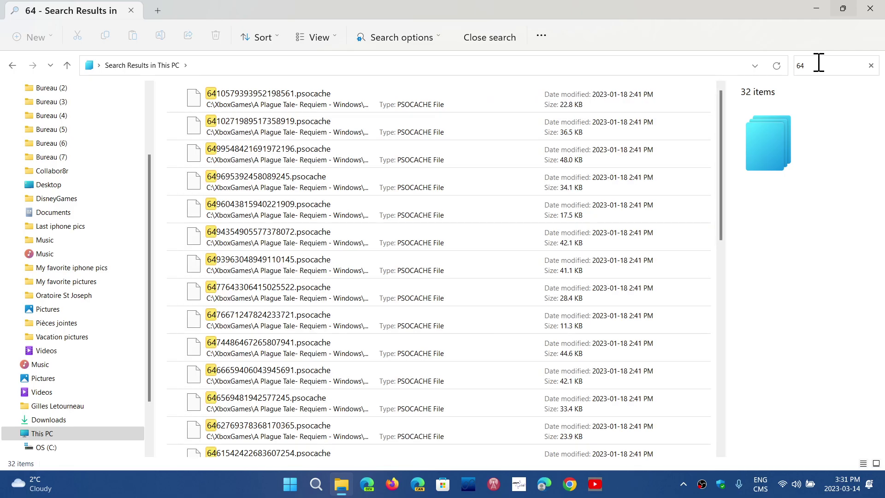
pyautogui.click(873, 8)
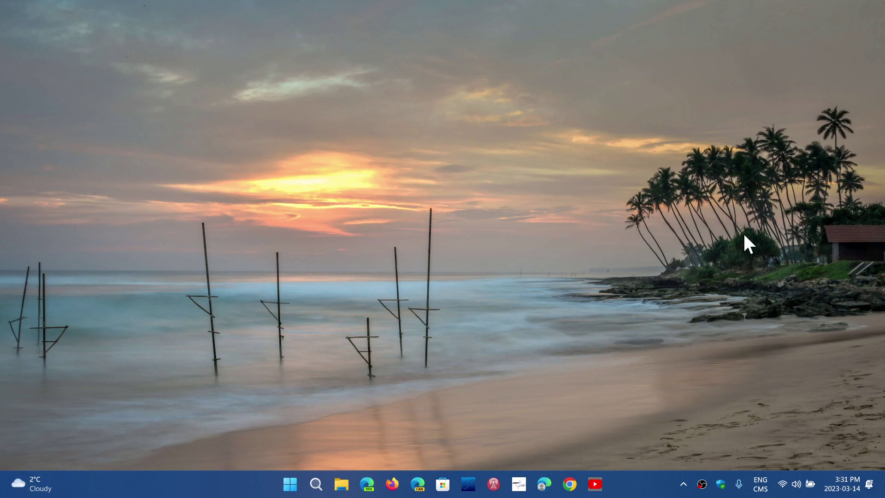
pyautogui.click(294, 484)
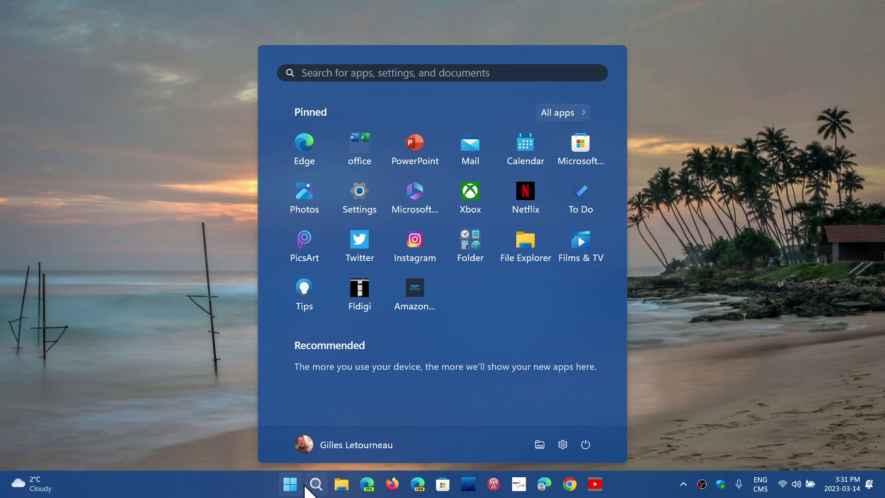
pyautogui.click(319, 488)
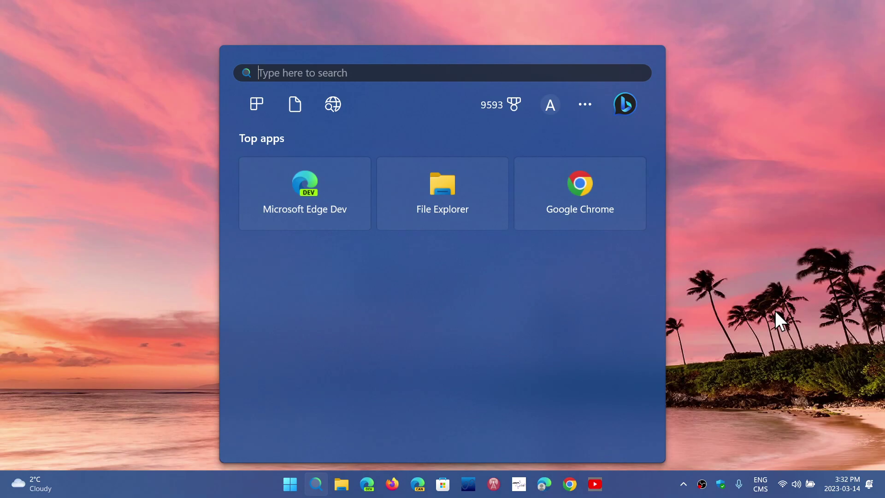
pyautogui.click(627, 106)
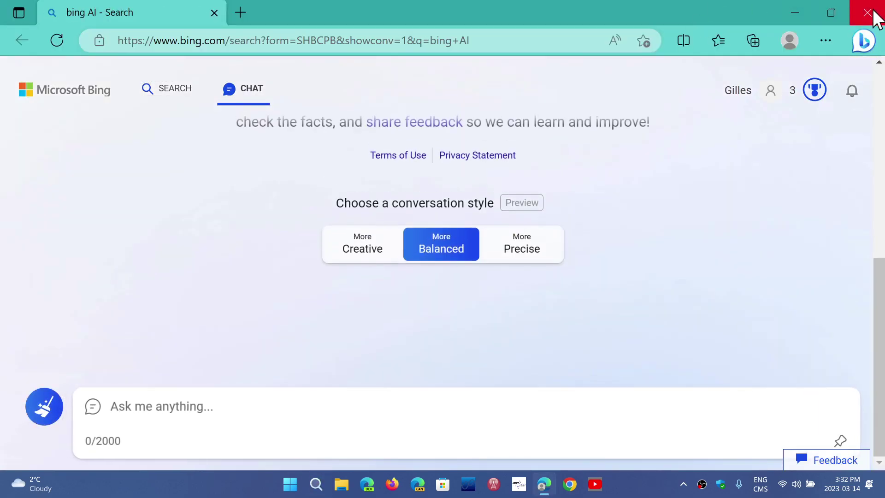
pyautogui.click(869, 13)
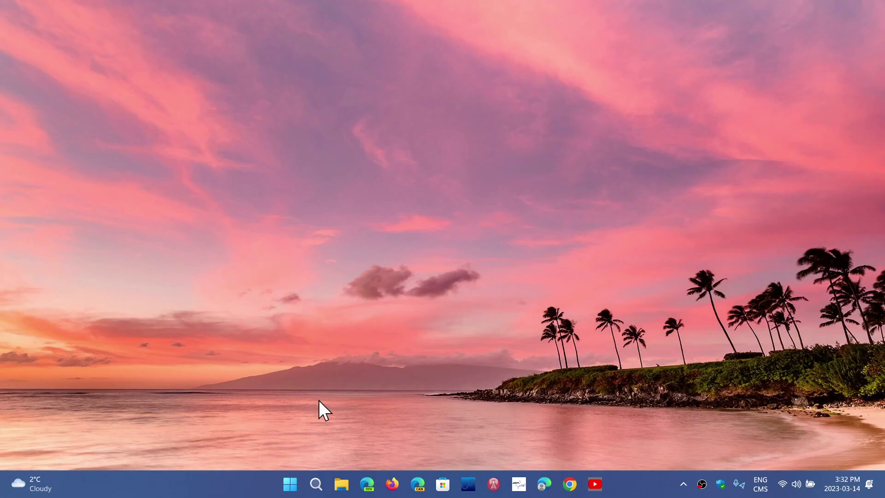
pyautogui.click(27, 485)
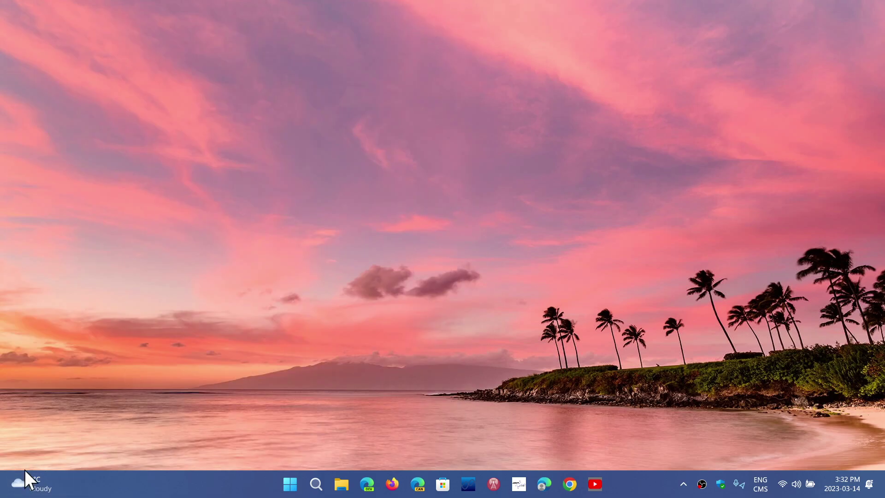
pyautogui.moveTo(22, 491)
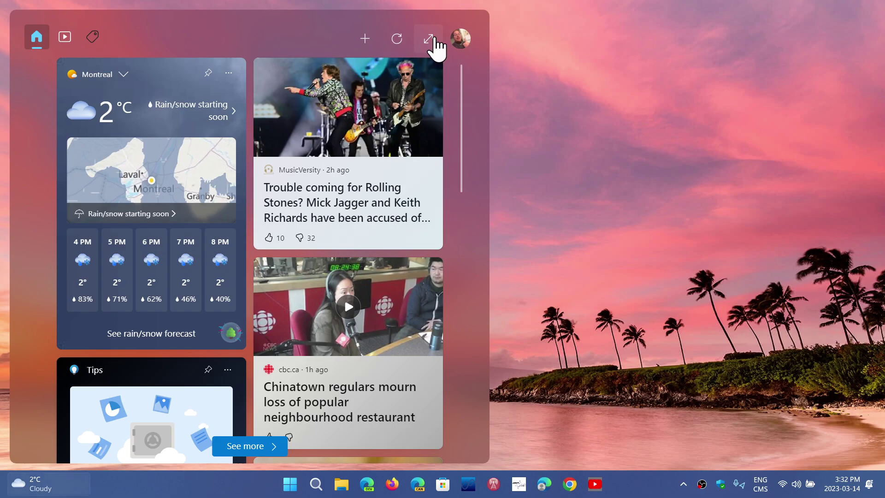
pyautogui.click(434, 38)
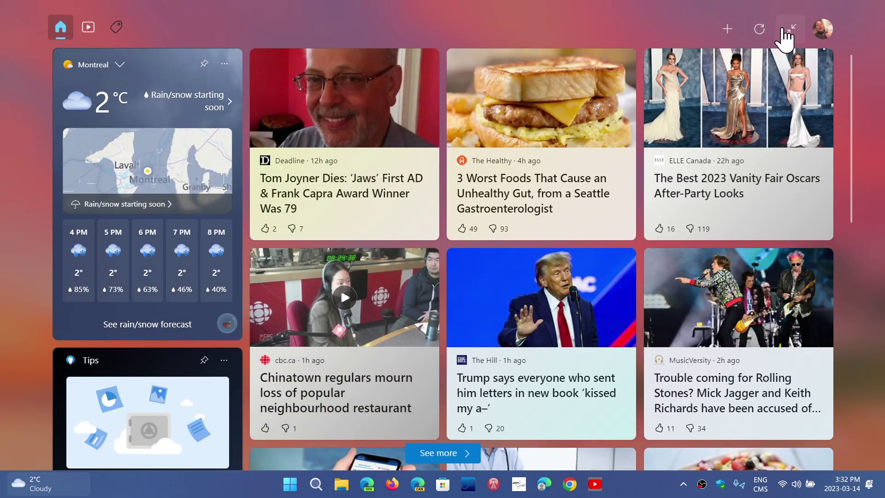
pyautogui.click(792, 29)
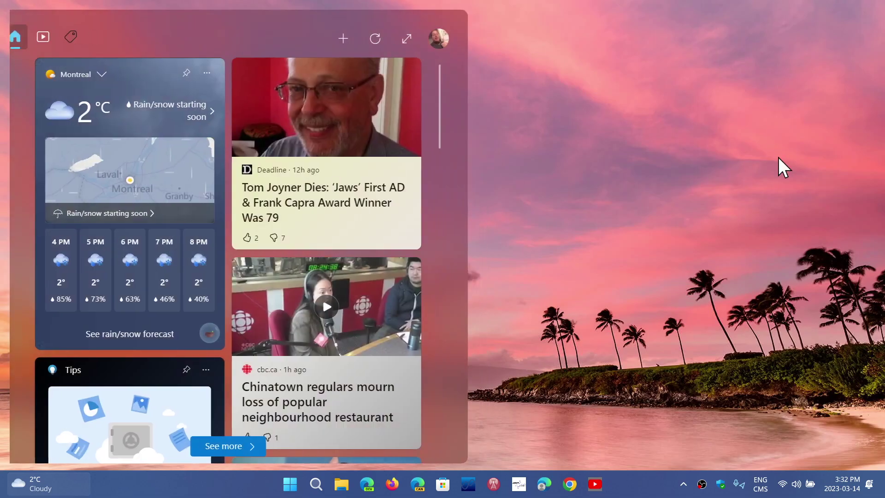
pyautogui.click(779, 157)
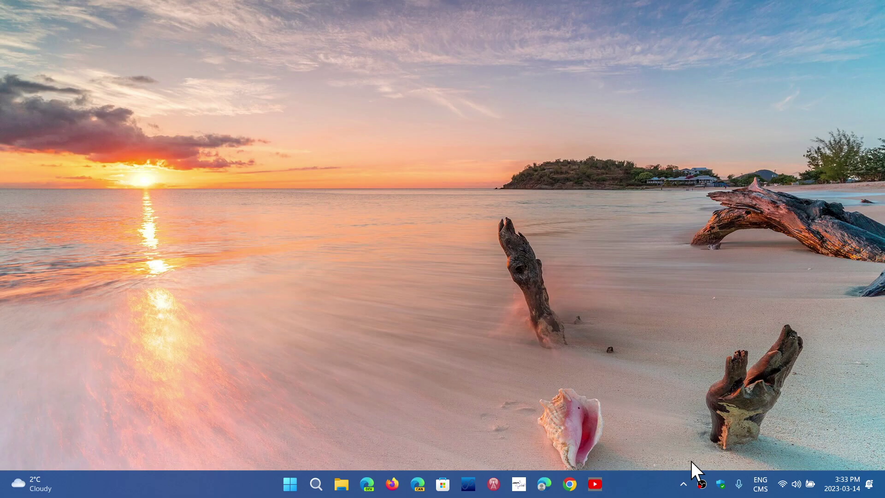
pyautogui.click(290, 485)
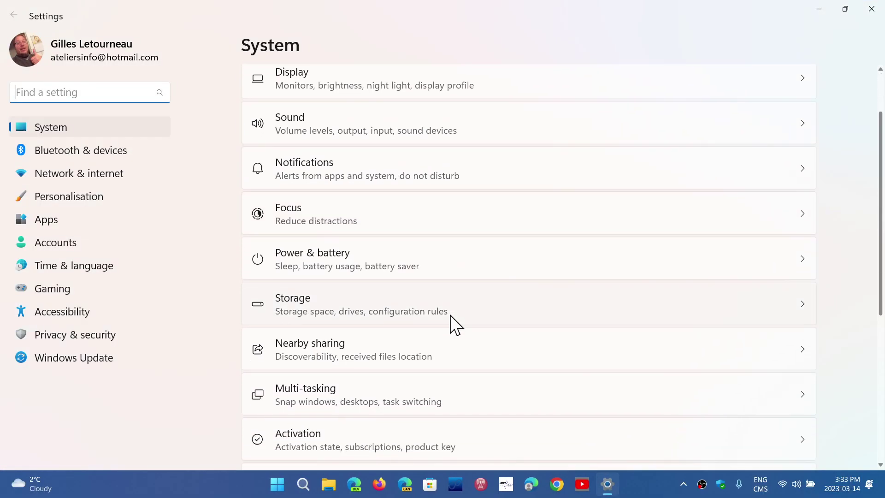
pyautogui.scroll(1, 455, 323)
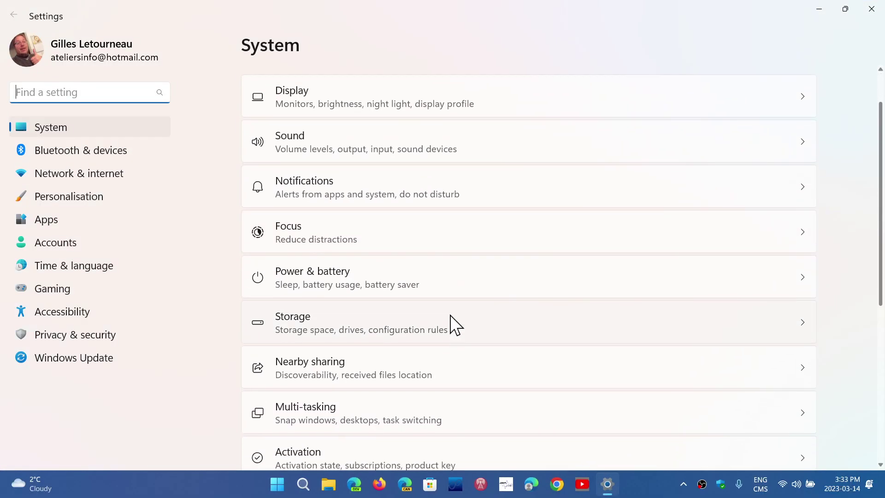
pyautogui.click(439, 279)
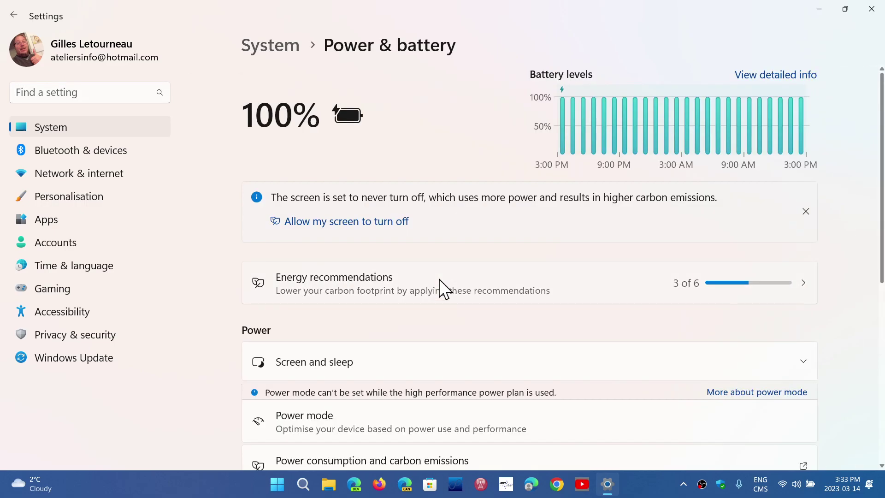
pyautogui.scroll(-1, 433, 312)
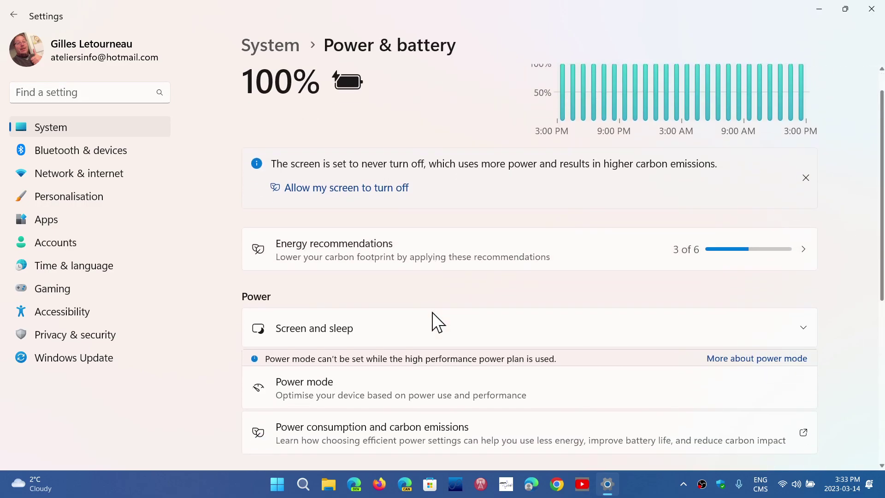
pyautogui.click(391, 244)
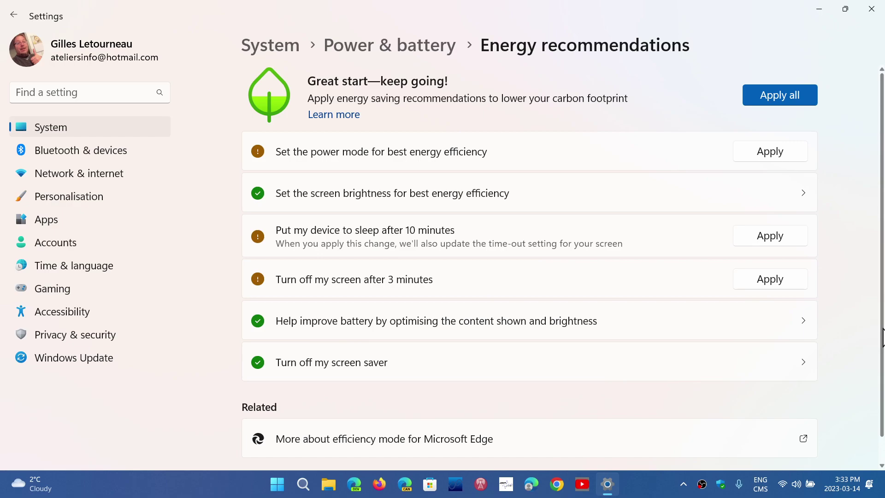
pyautogui.click(871, 9)
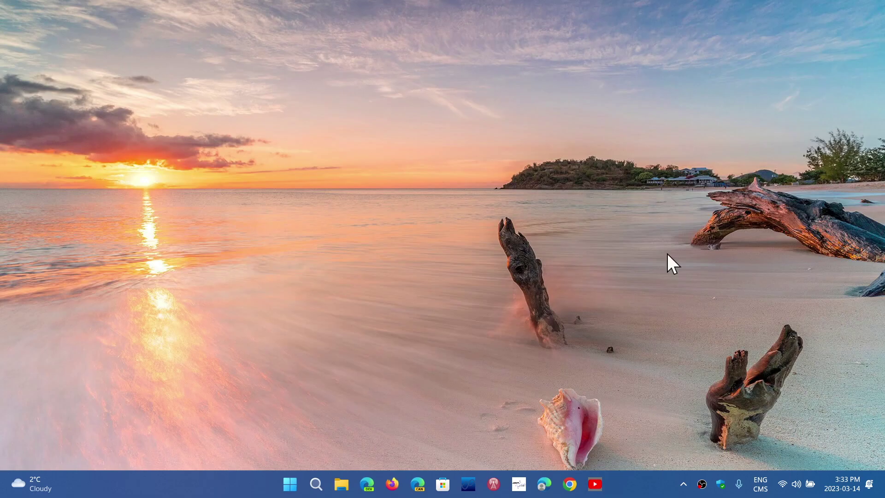